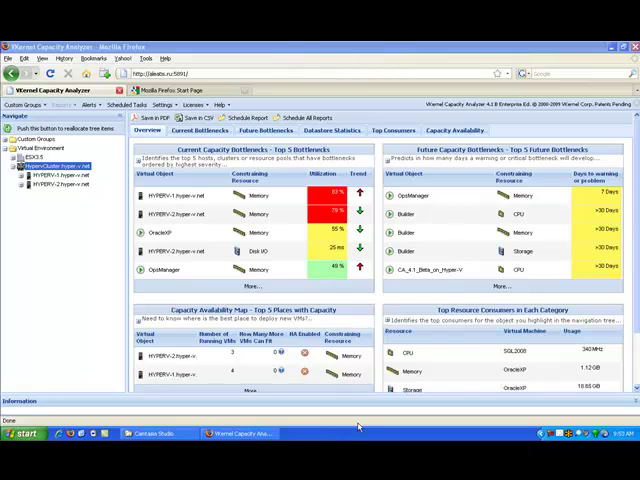
Show the Current Bottlenecks view listing all capacity bottlenecks for the Hyper-V hosts and VMs.
{"action": "left_click", "coordinate": [200, 131]}
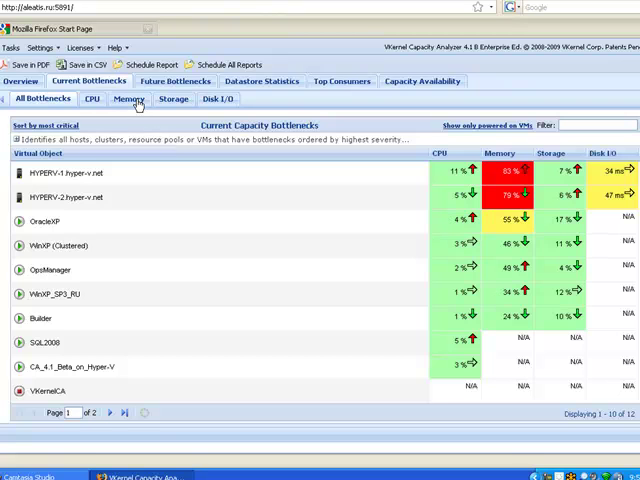
Filter current bottlenecks to Memory and select the OracleXP virtual machine row.
{"action": "left_click", "coordinate": [139, 104]}
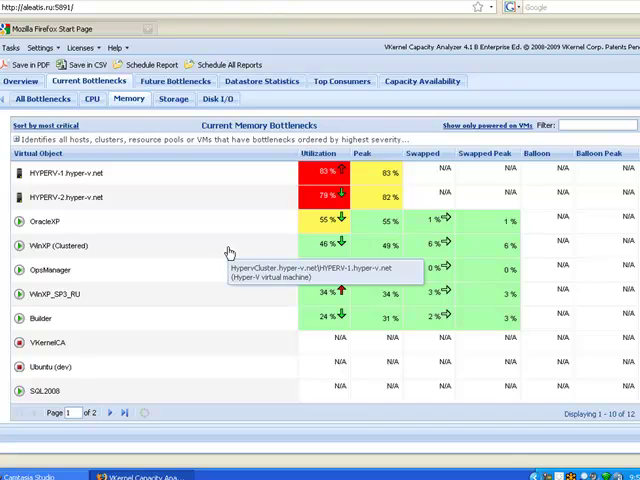
{"action": "left_click", "coordinate": [309, 221]}
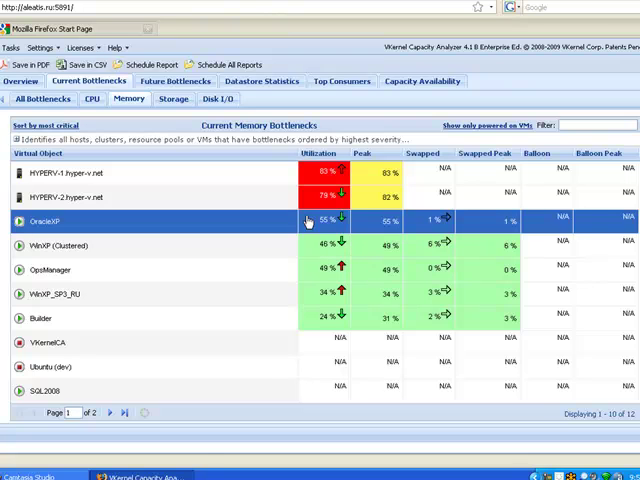
View OracleXP's memory report and highlight its recommendation to grow memory to 2274MB.
{"action": "double_click", "coordinate": [308, 220]}
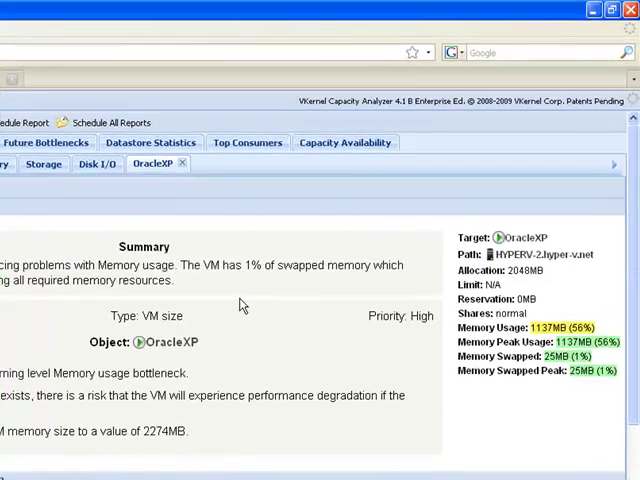
{"action": "left_click_drag", "start_coordinate": [192, 431], "coordinate": [101, 432]}
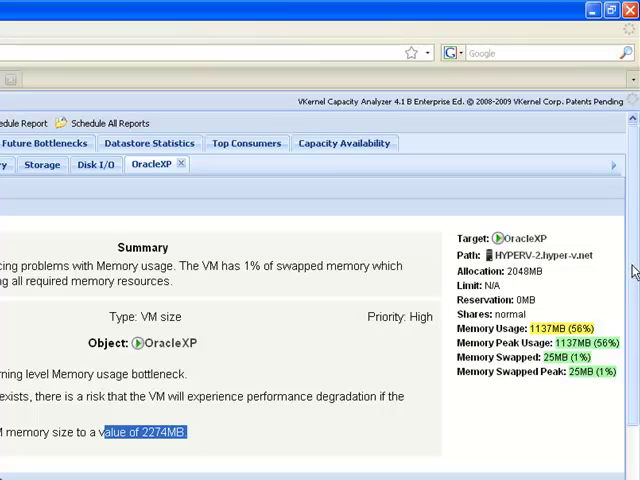
{"action": "scroll", "coordinate": [632, 272], "scroll_direction": "down", "scroll_amount": 2}
{"action": "scroll", "coordinate": [626, 339], "scroll_direction": "down", "scroll_amount": 1}
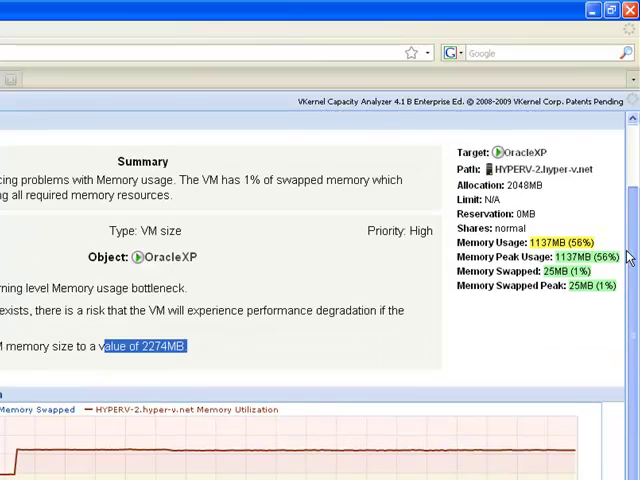
{"action": "left_click_drag", "start_coordinate": [630, 306], "coordinate": [629, 161]}
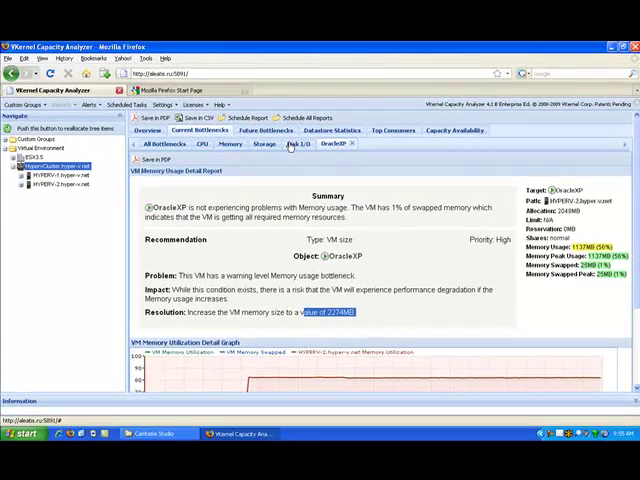
Show the Disk I/O bottlenecks with latency and throughput for HYPERV-1 and HYPERV-2 storage.
{"action": "left_click", "coordinate": [291, 146]}
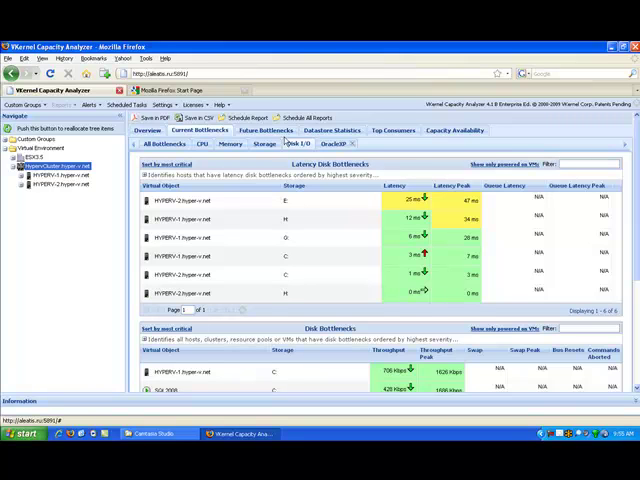
Show the Future Bottlenecks view predicting days until capacity warnings or problems.
{"action": "left_click", "coordinate": [266, 131]}
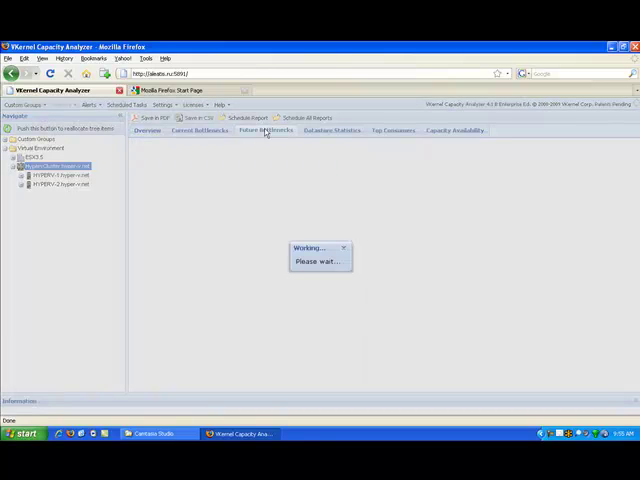